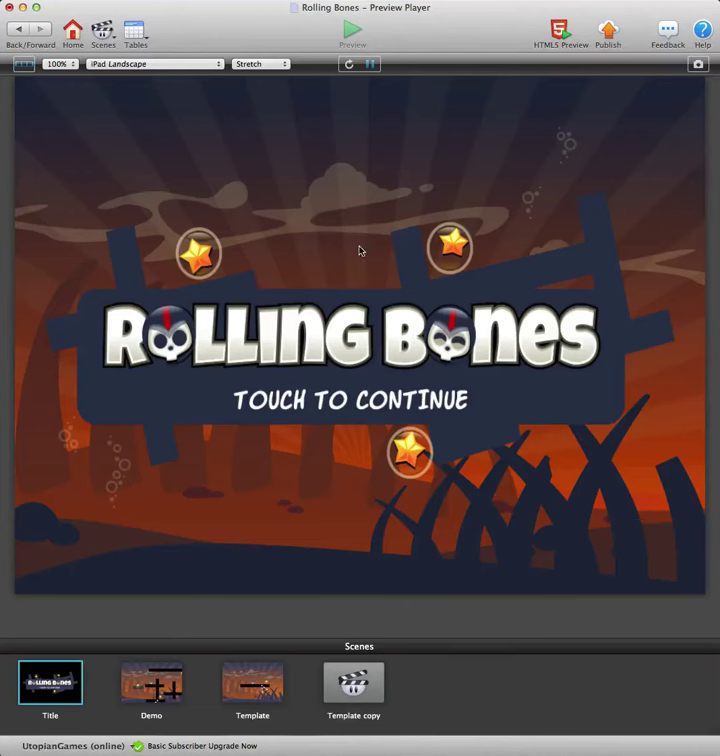
Start the Demo level and preview it at Legacy iPhone Landscape resolution
click(355, 306)
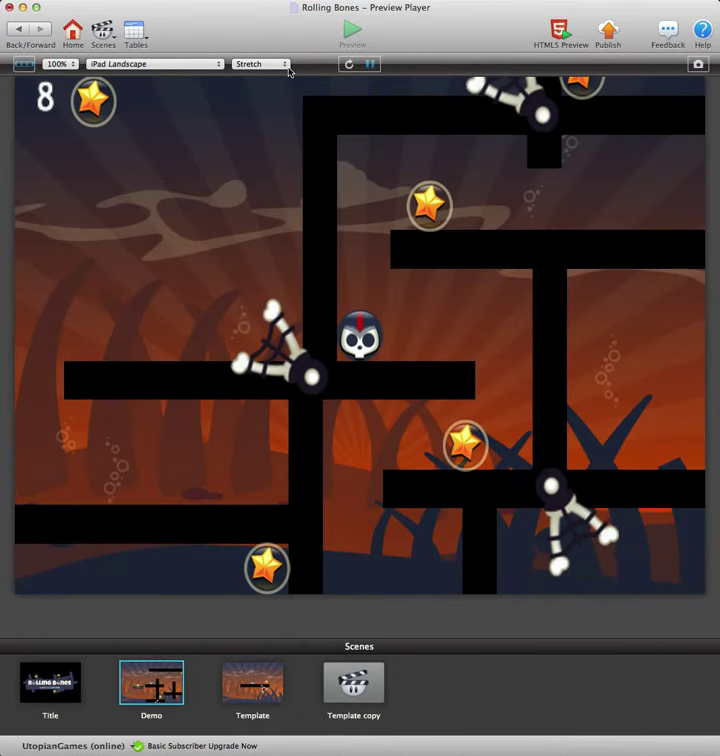
click(208, 65)
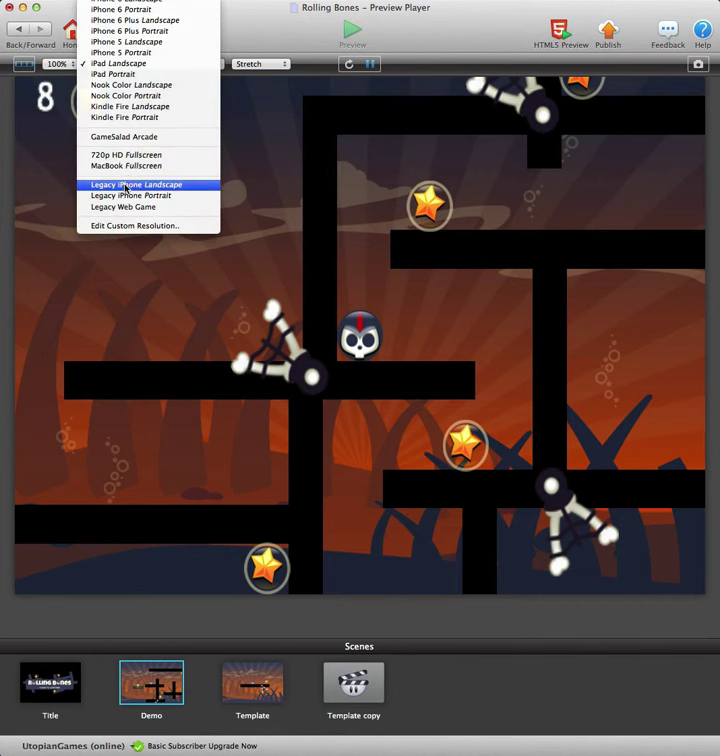
click(125, 185)
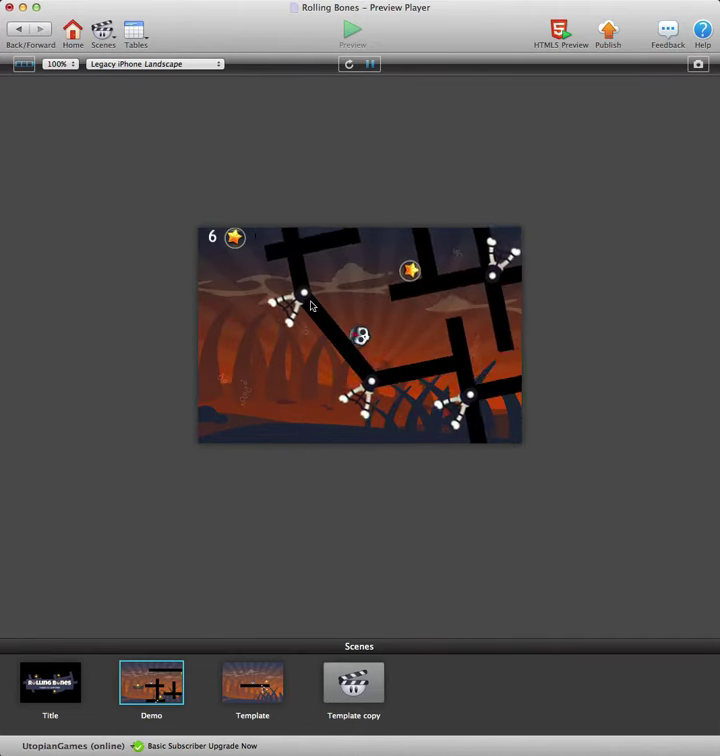
click(201, 66)
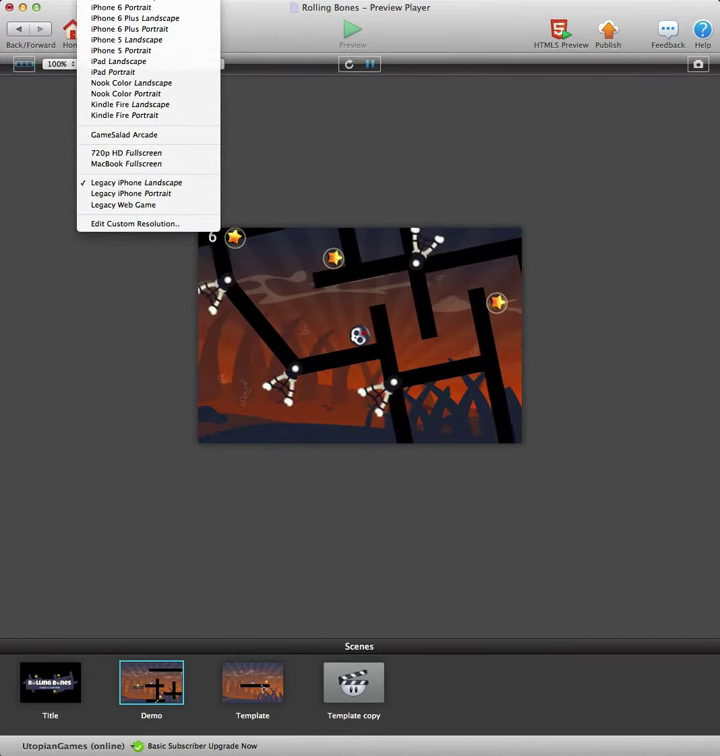
Switch the preview to iPad Landscape and restart it from the Title scene
click(180, 64)
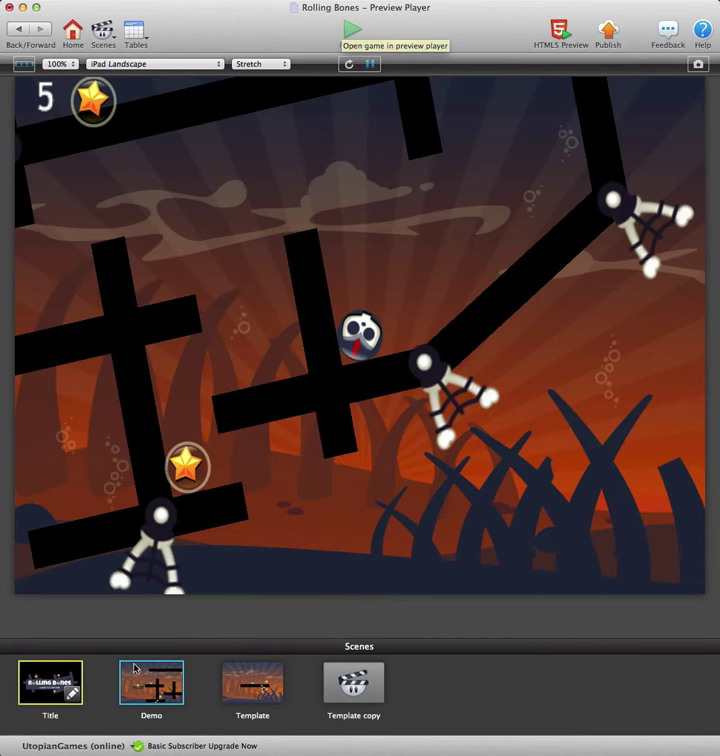
click(348, 65)
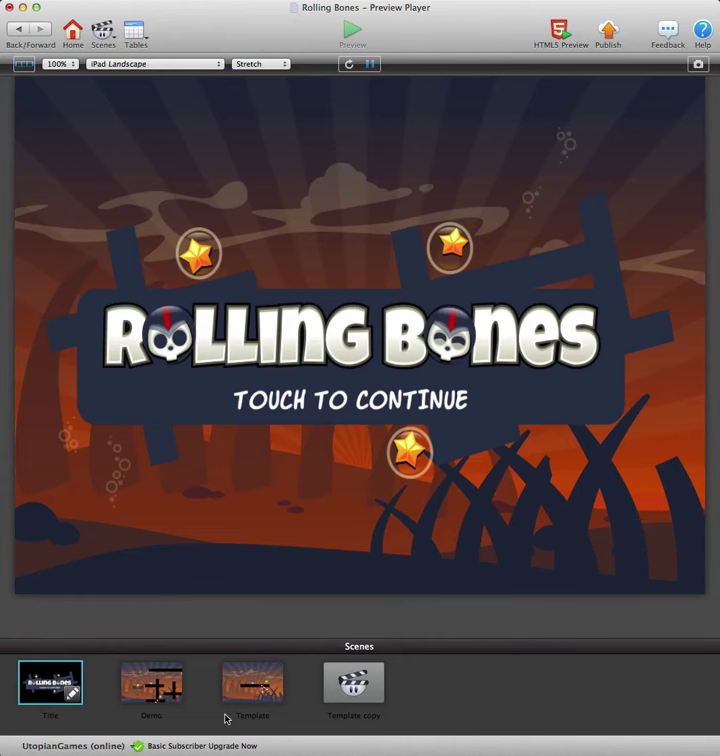
Play the Demo level and restart it after the Level Failed screen
click(289, 363)
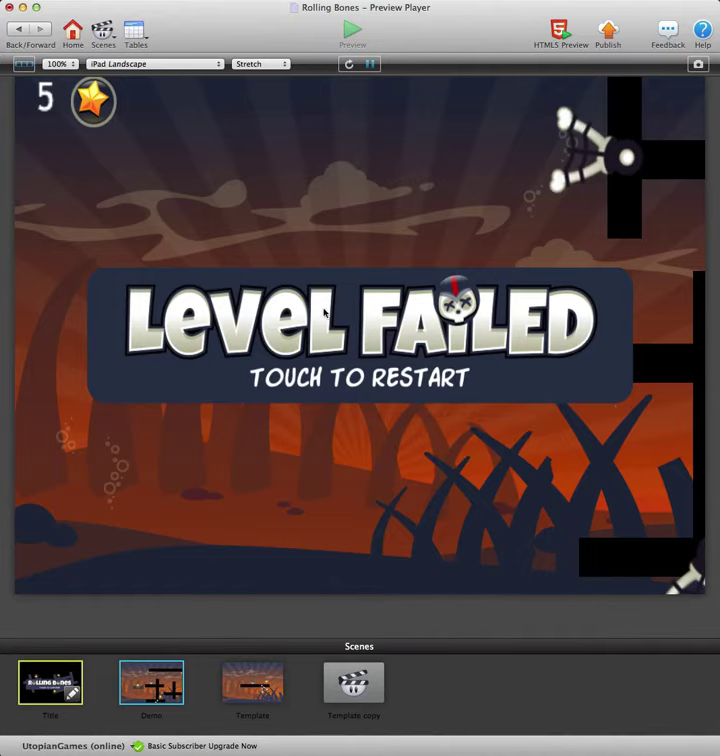
click(292, 330)
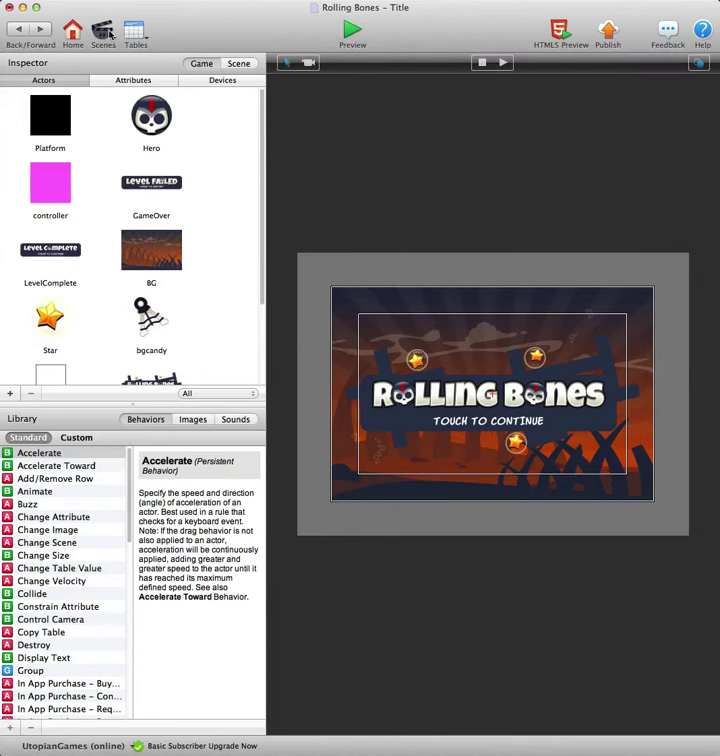
Delete the empty Template copy scene from the project's scenes
click(120, 35)
click(182, 107)
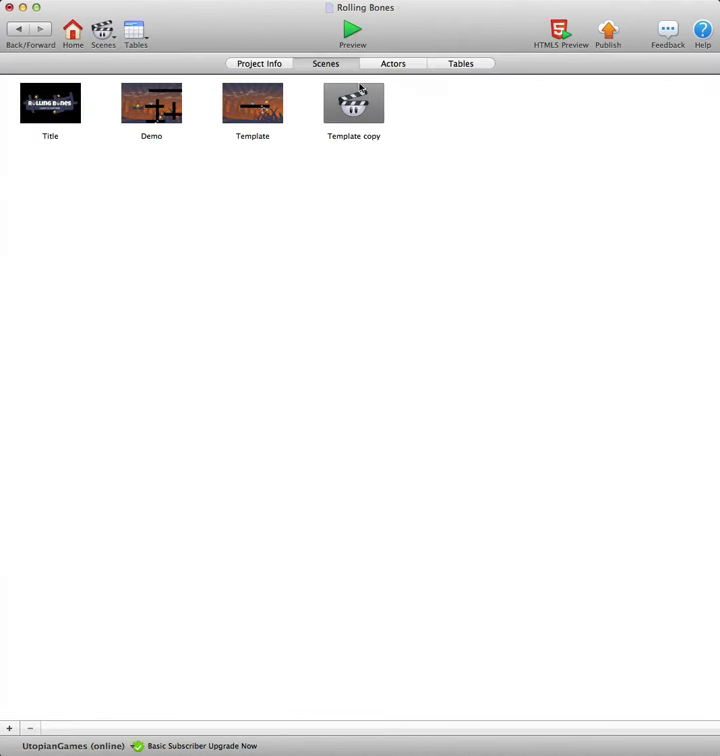
click(359, 94)
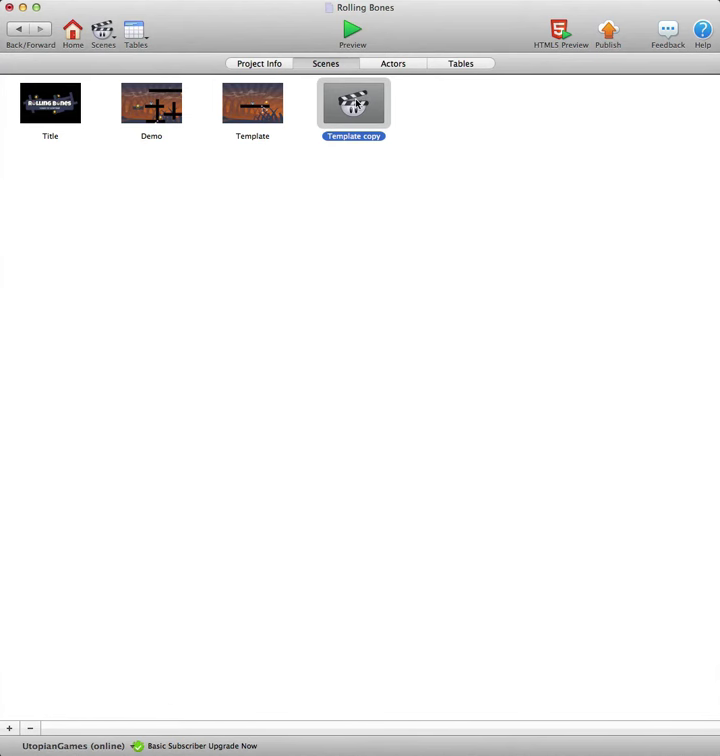
key(Delete)
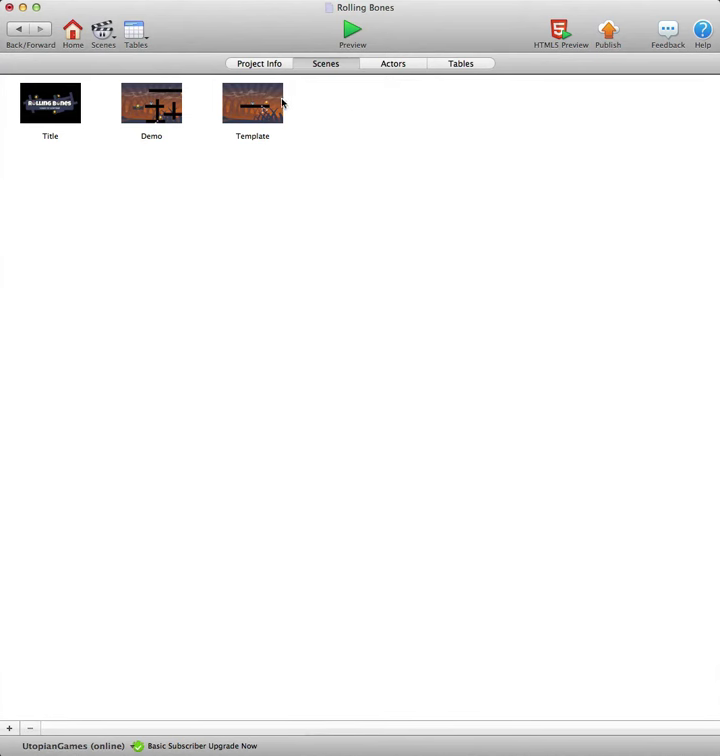
Option-drag the Template scene to create a fresh duplicate
click(256, 101)
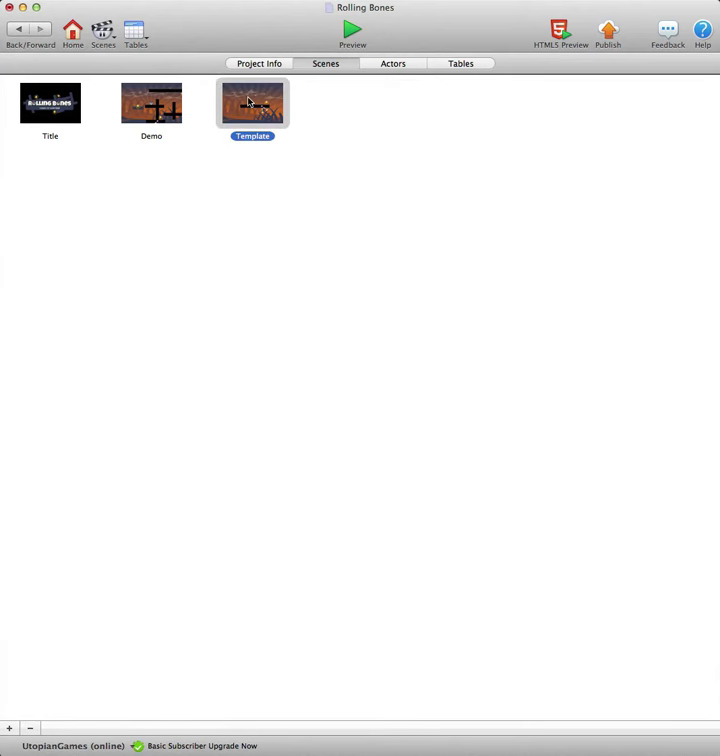
alt+drag(251, 103, 364, 133)
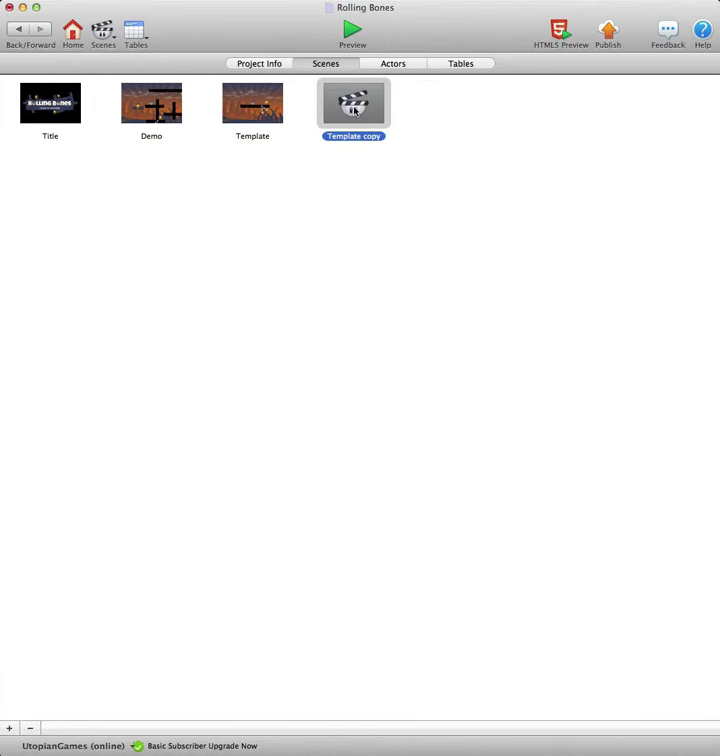
click(268, 111)
In the Template scene, resize the thin bone platform into a squarer black block
double_click(259, 110)
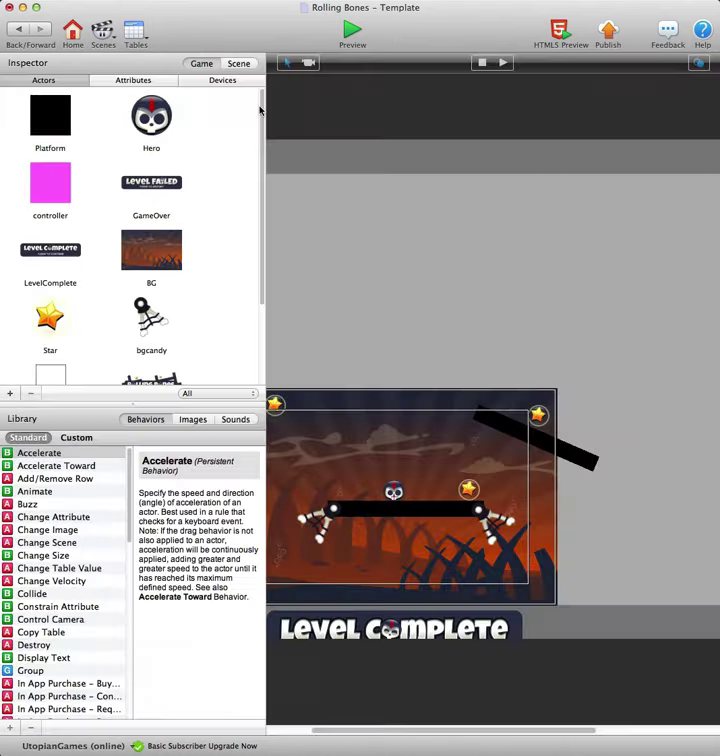
drag(440, 740, 411, 737)
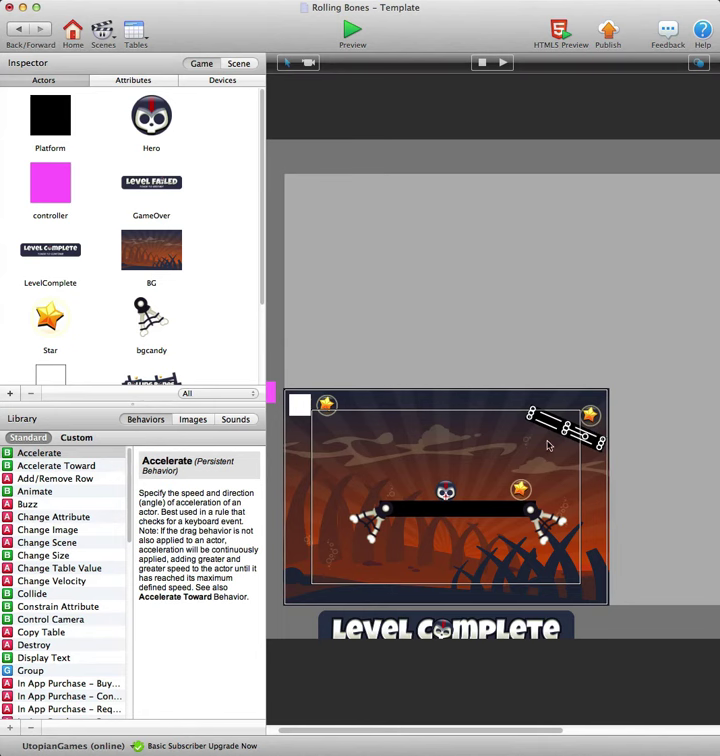
drag(565, 436, 551, 462)
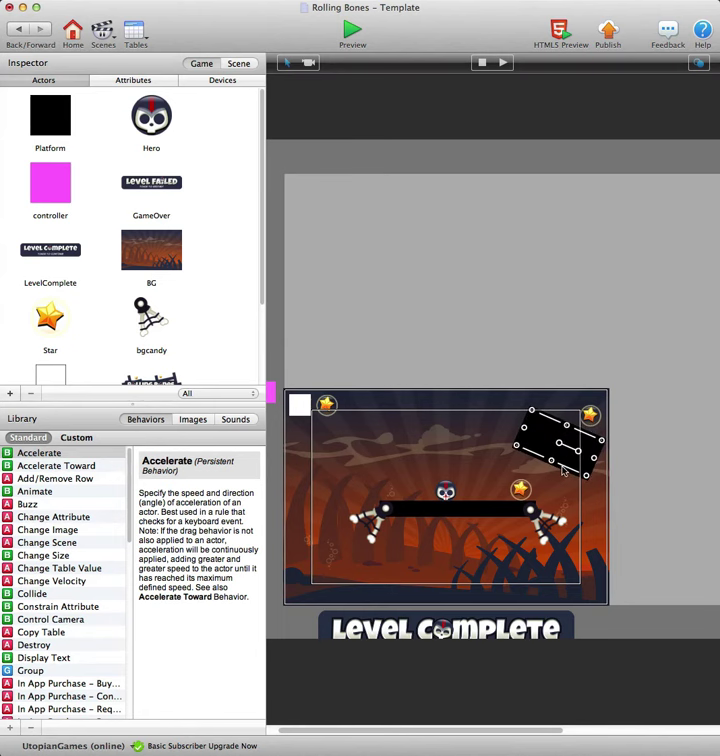
drag(574, 473, 560, 473)
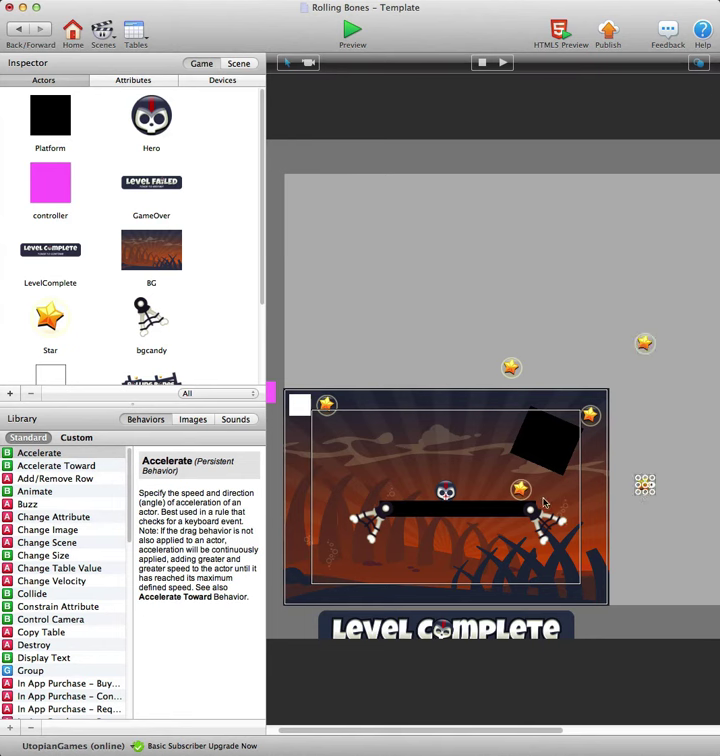
Move the right bone leg onto the edge of the black block
drag(545, 517, 547, 527)
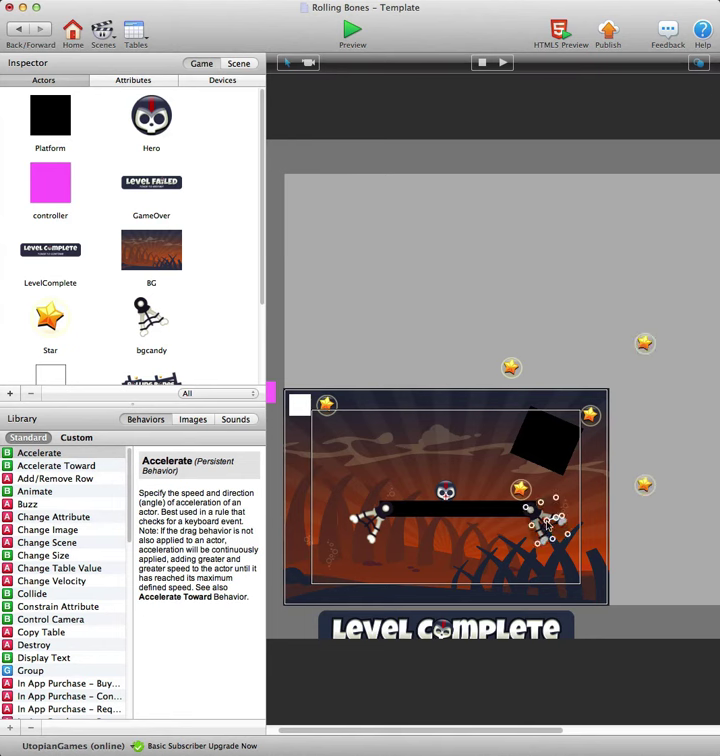
drag(578, 474, 576, 478)
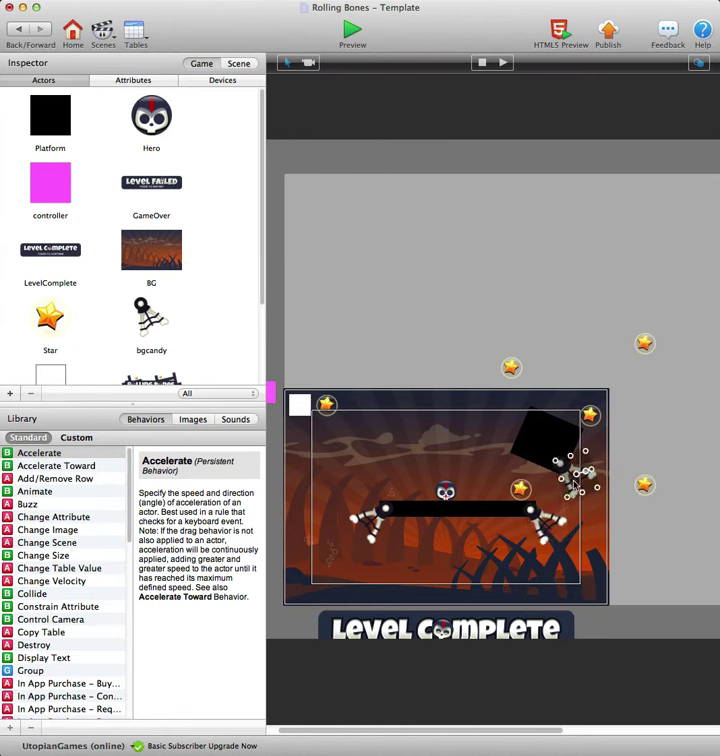
drag(545, 431, 546, 433)
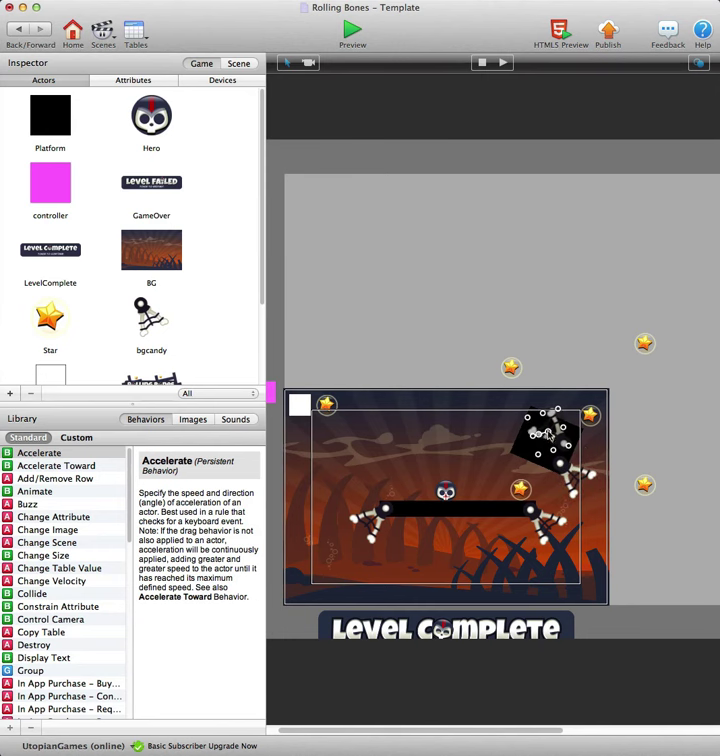
drag(547, 433, 547, 403)
Add a platform bar above the level plus a copy, then view the scene's attributes
drag(484, 509, 525, 337)
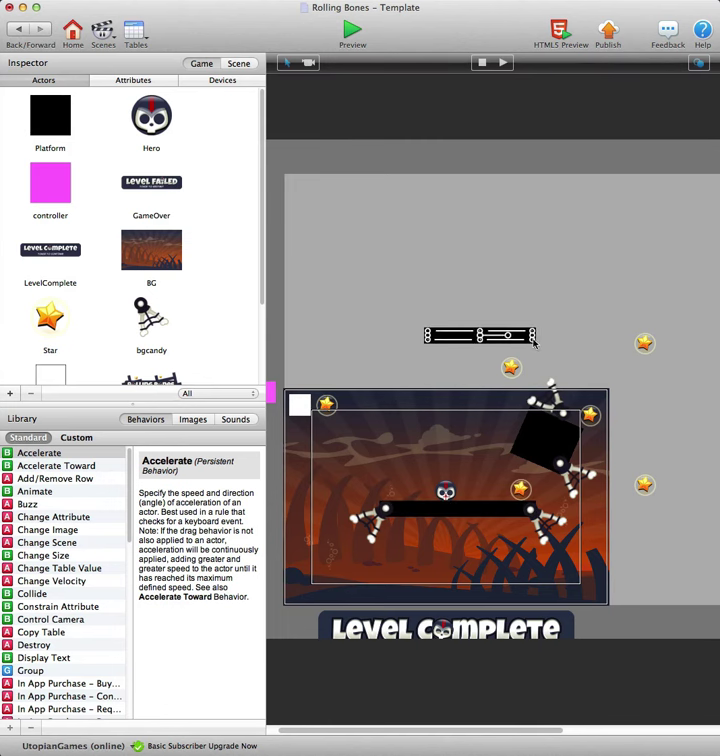
mouse_move(451, 340)
alt+mouse_down()
mouse_move(580, 300)
mouse_move(622, 376)
alt+mouse_up()
click(236, 65)
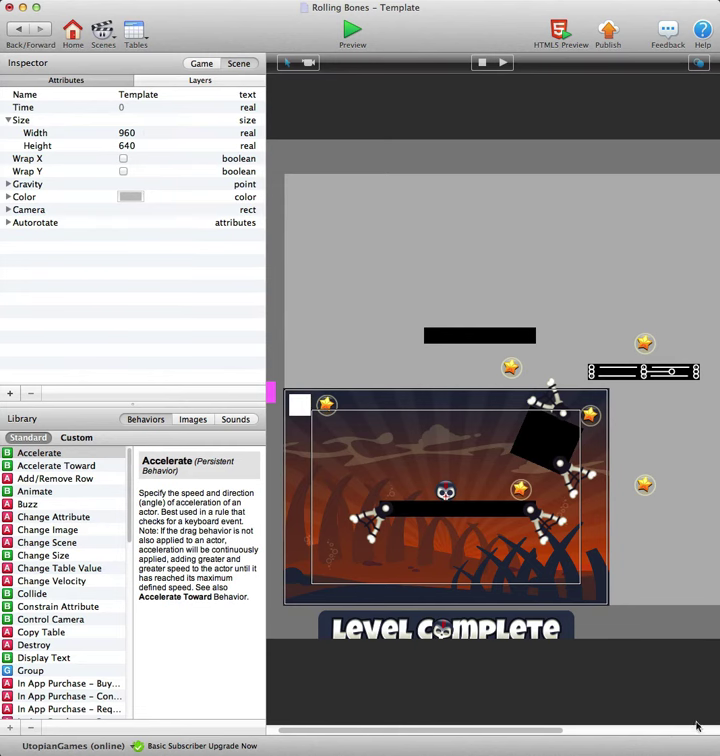
mouse_move(540, 734)
mouse_down()
mouse_move(663, 729)
mouse_move(540, 729)
mouse_up()
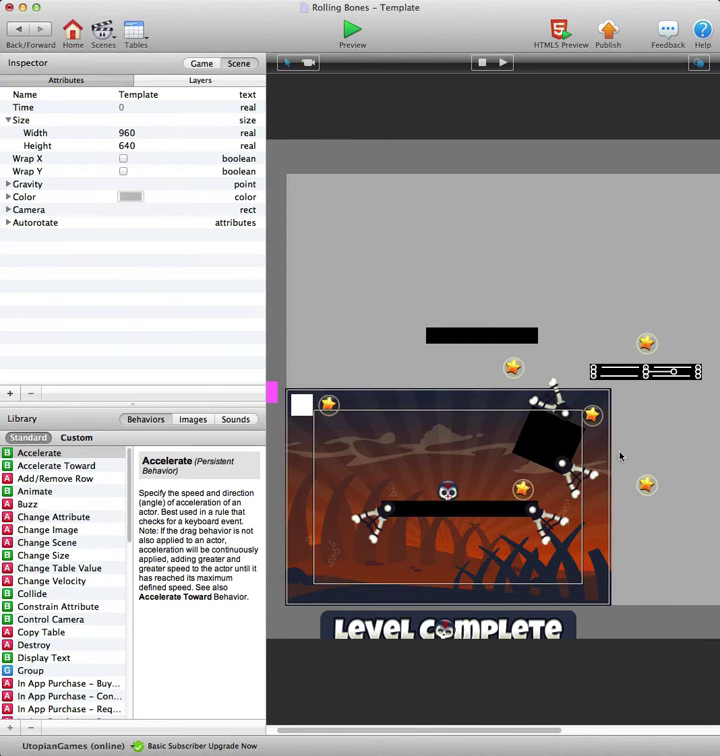
Playtest the edited Template level and restart after failing
click(352, 32)
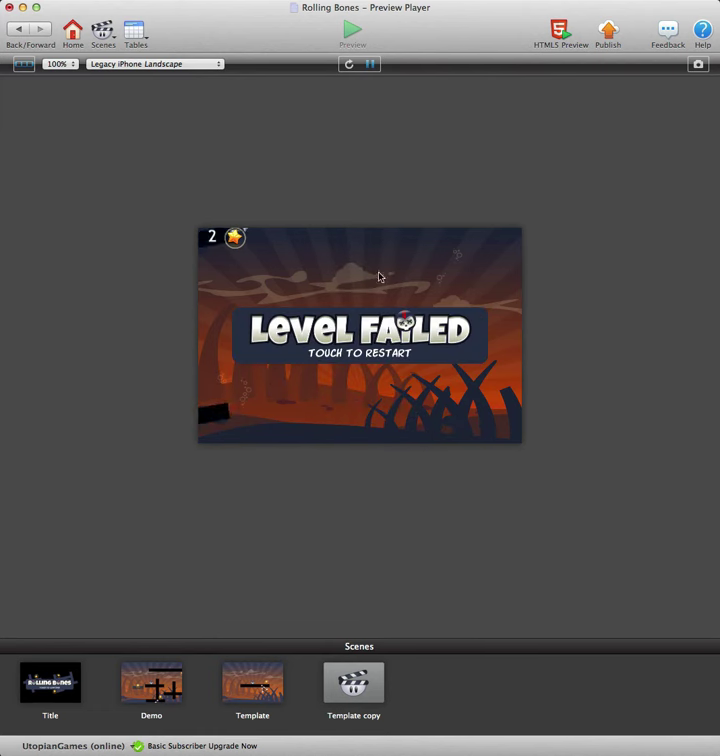
click(359, 356)
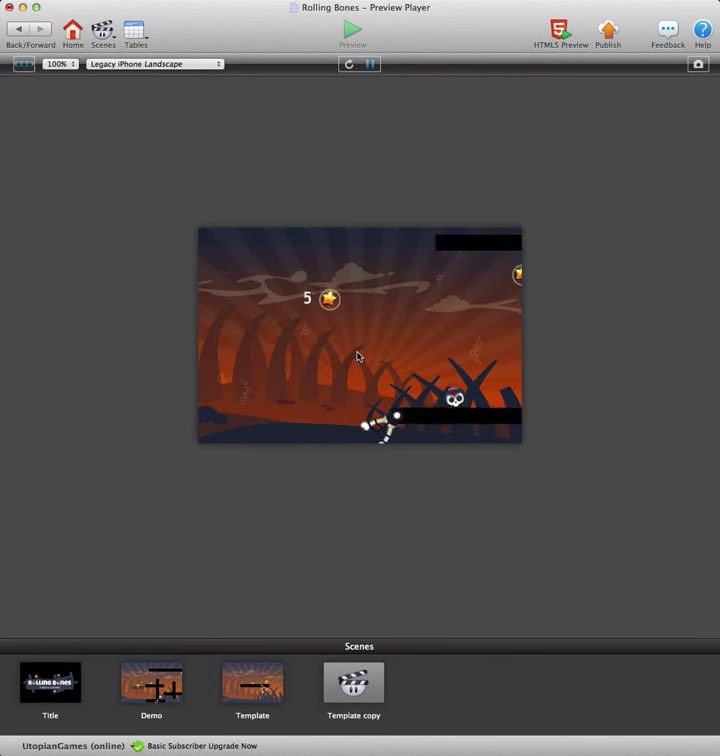